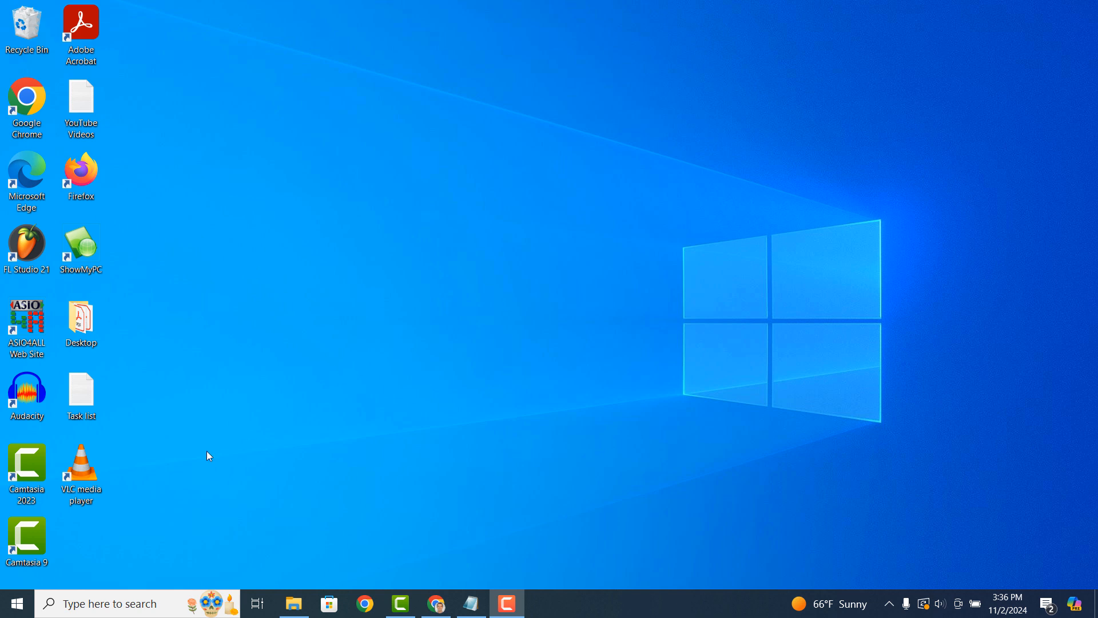
Step: Search the system for Task Manager from the taskbar search box
click(120, 603)
text(t)
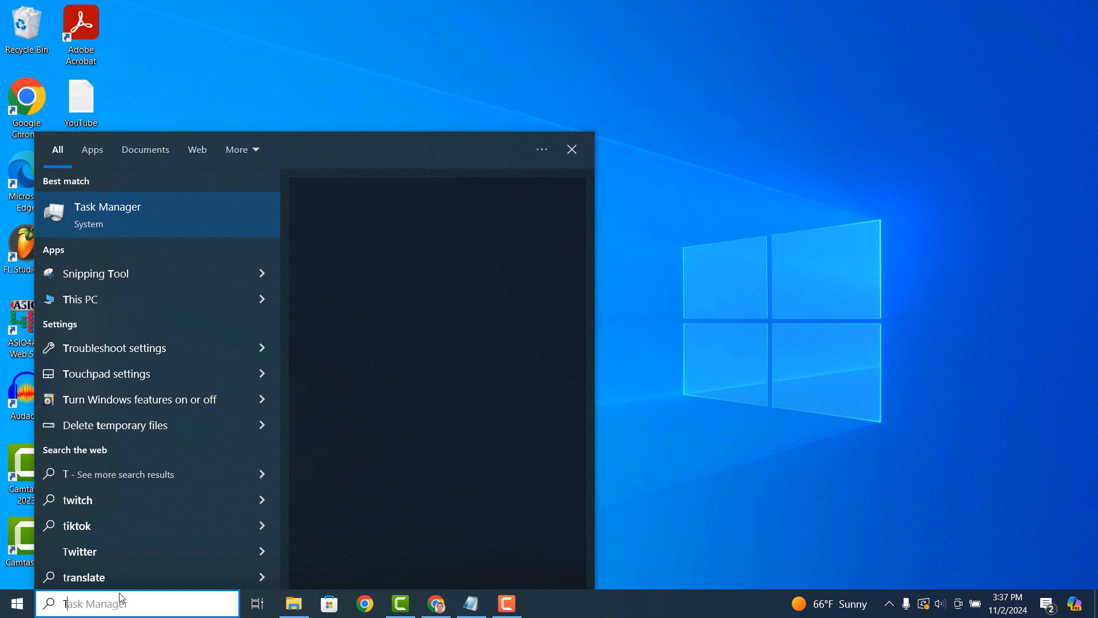
text(ask Manager)
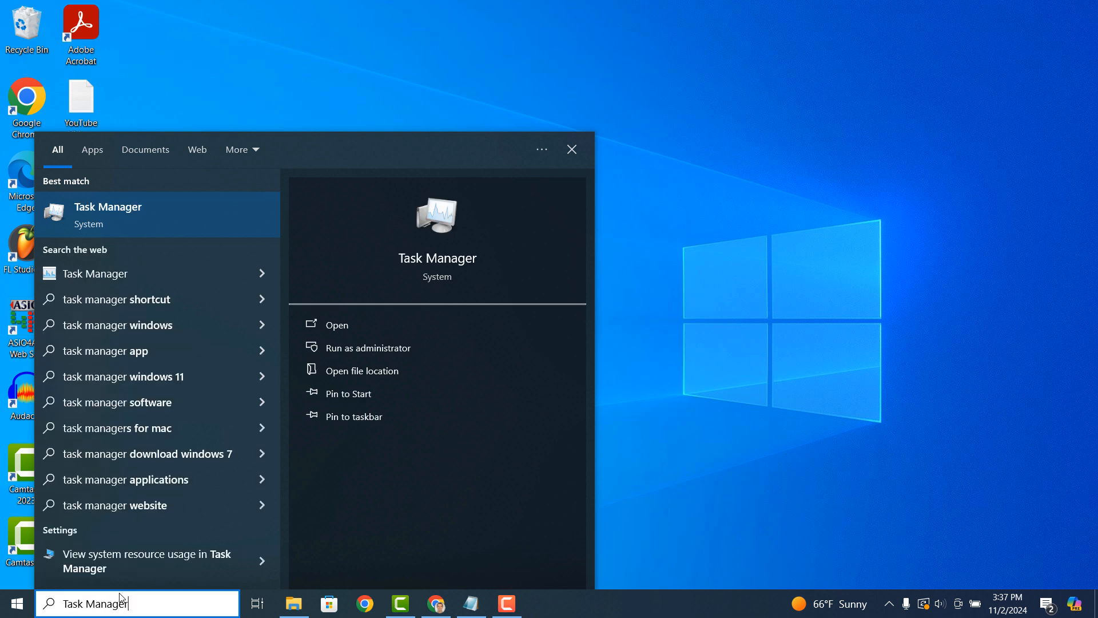
Step: Launch Task Manager from the search results and expand it to the detailed view
click(147, 215)
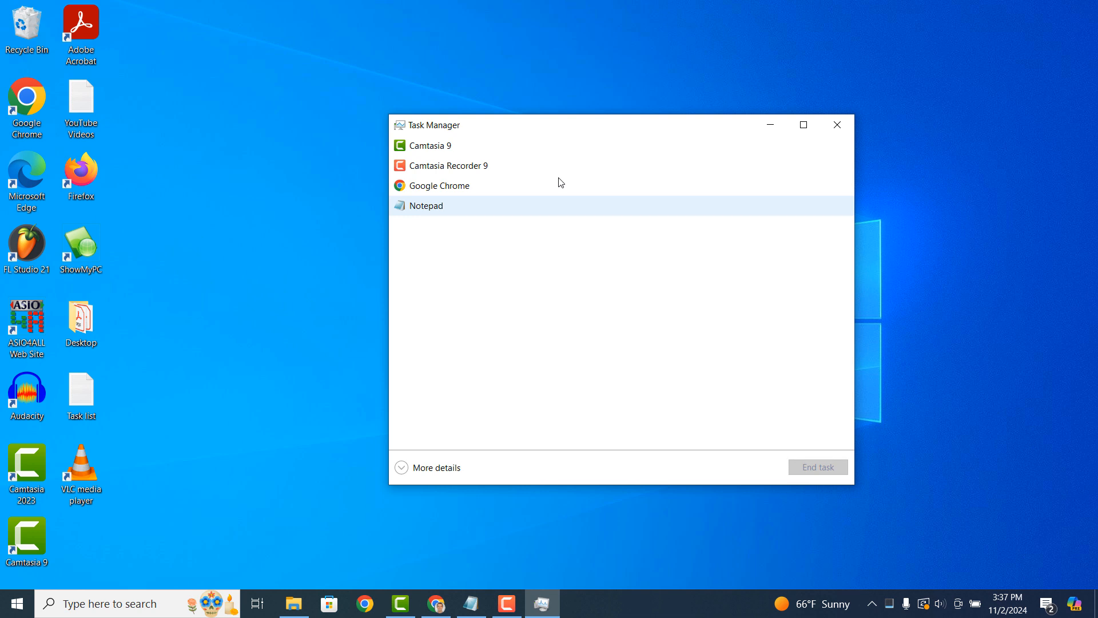
click(437, 467)
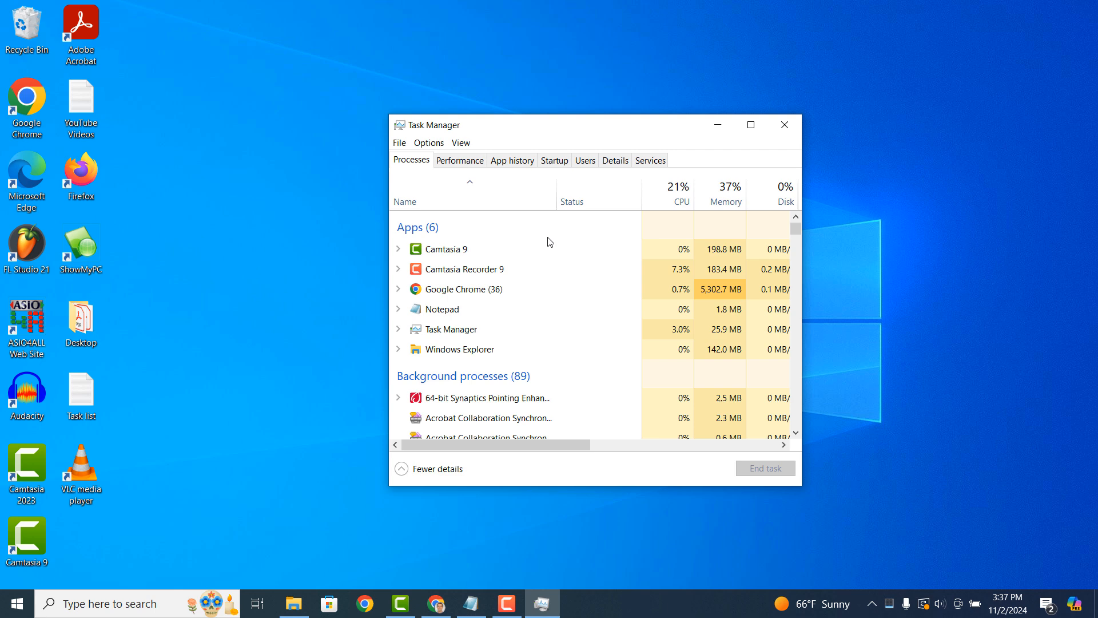
Step: Show the Startup list of programs that launch with Windows
click(554, 161)
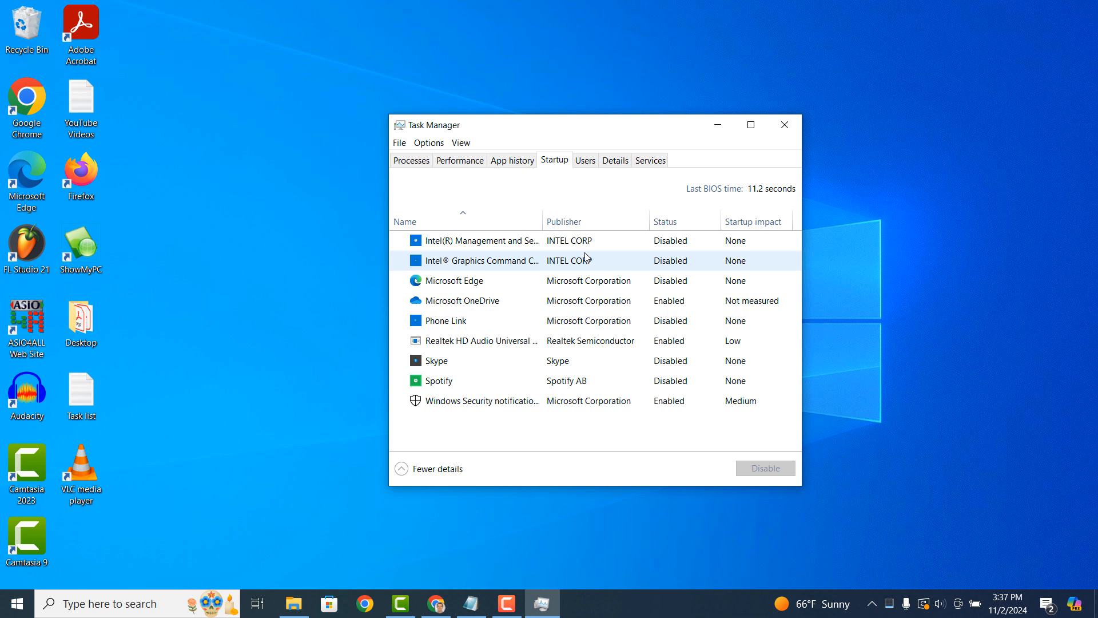
Step: Disable Microsoft OneDrive's startup entry from its context menu
right_click(514, 303)
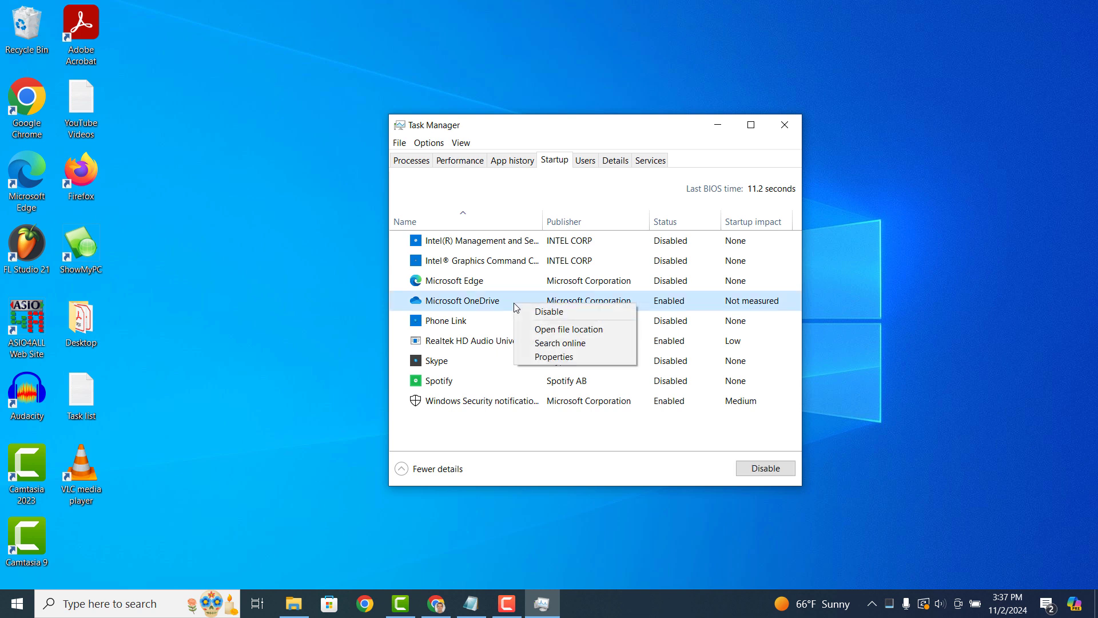
click(583, 311)
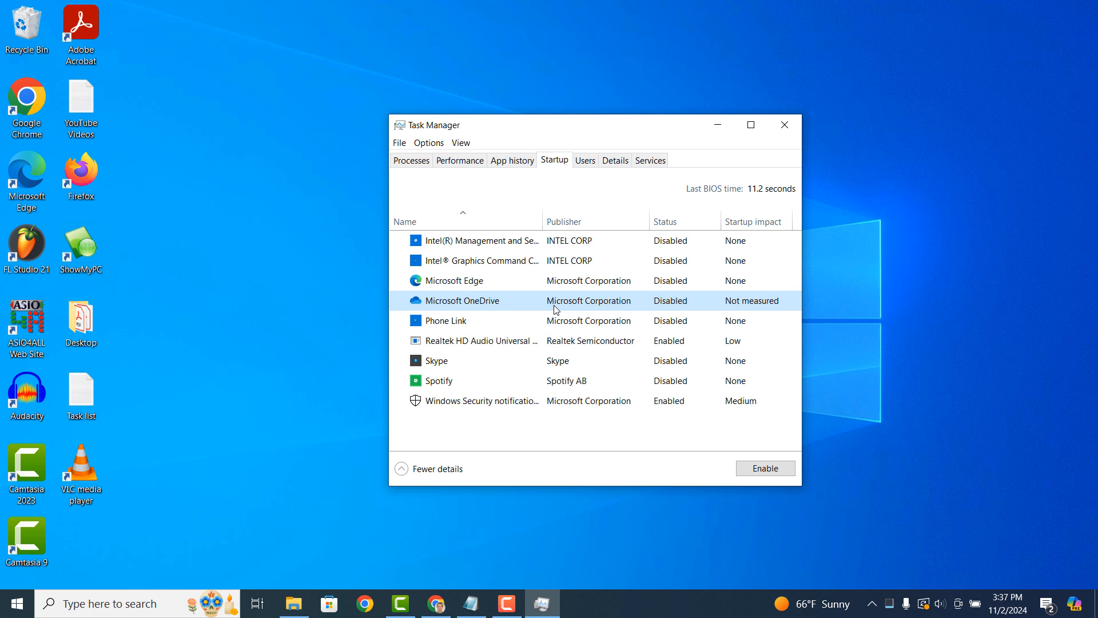
Step: Re-enable Microsoft OneDrive's startup entry from its context menu
right_click(530, 305)
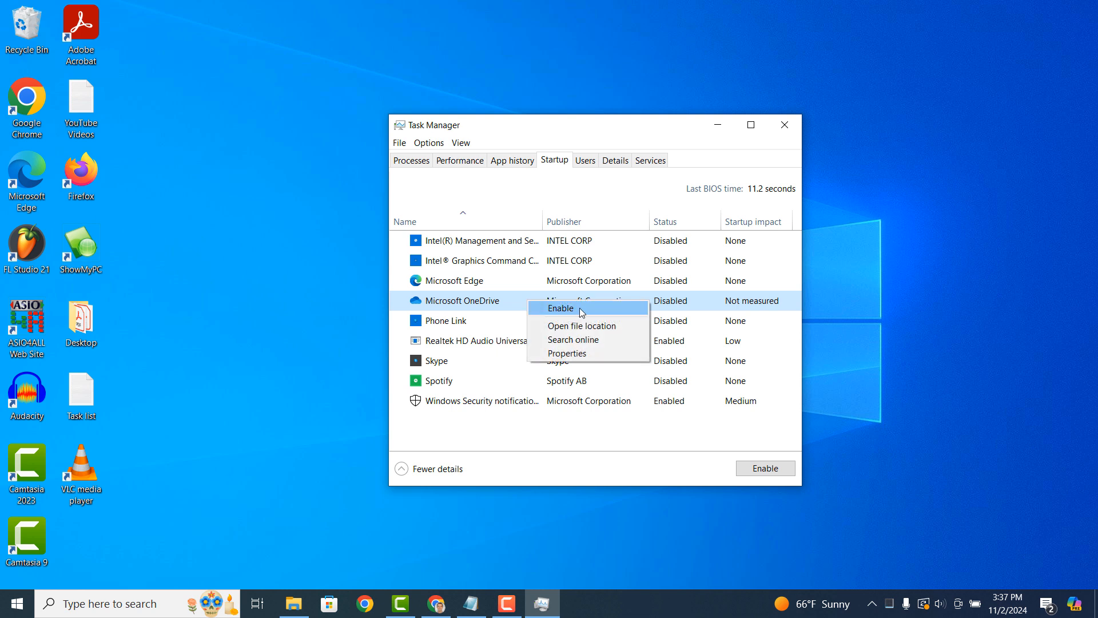
click(581, 311)
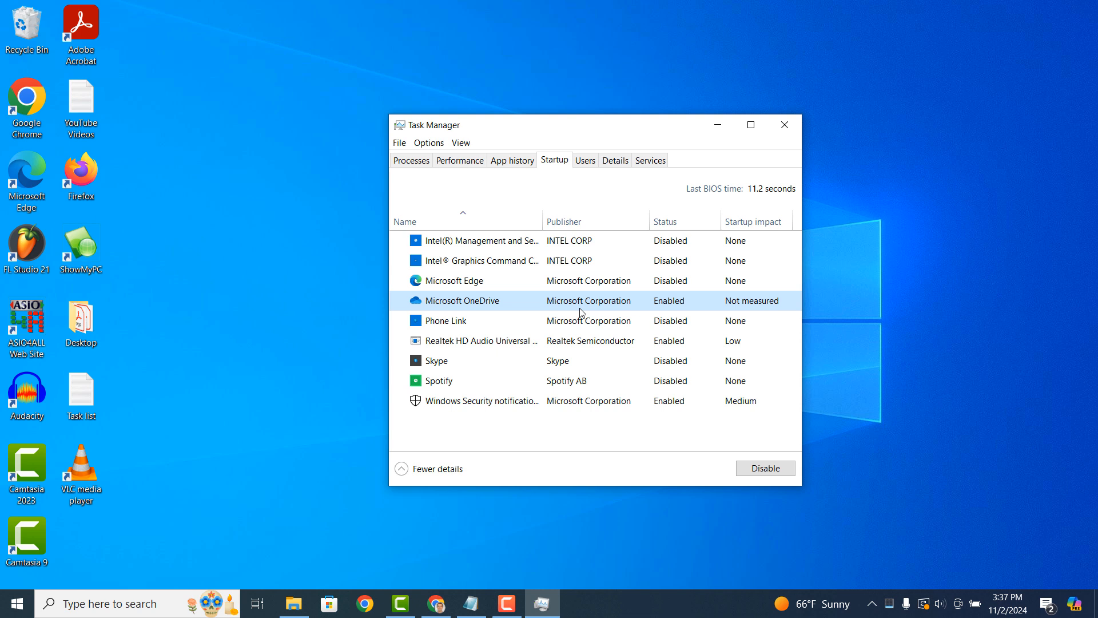
click(784, 124)
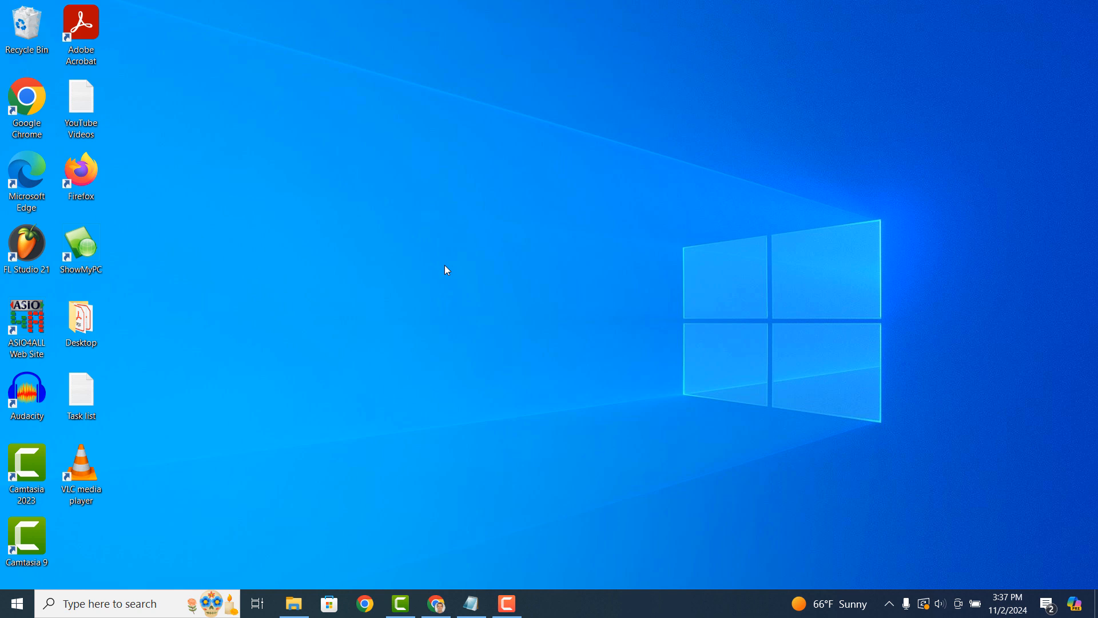